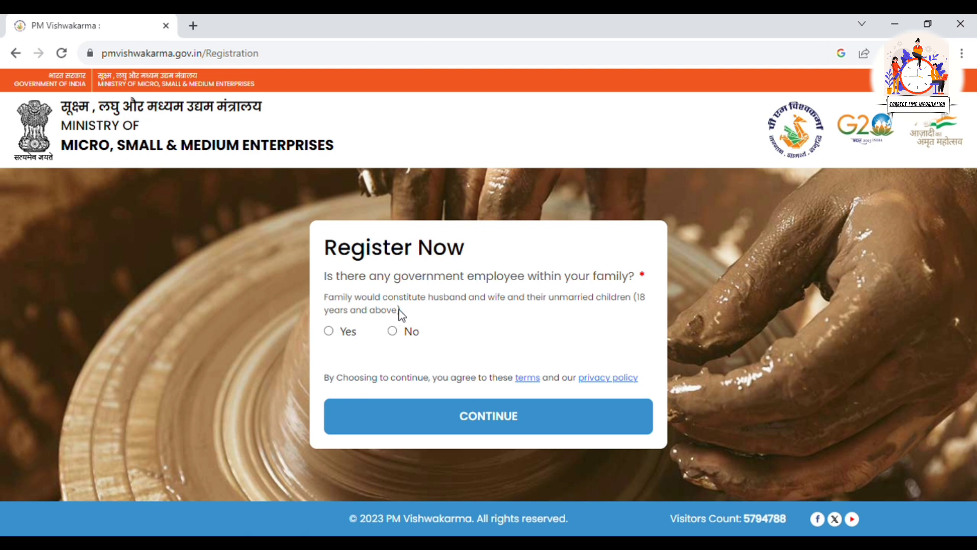
- Answer No to the government employee and existing credit/loan questions, and continue the registration
click(392, 331)
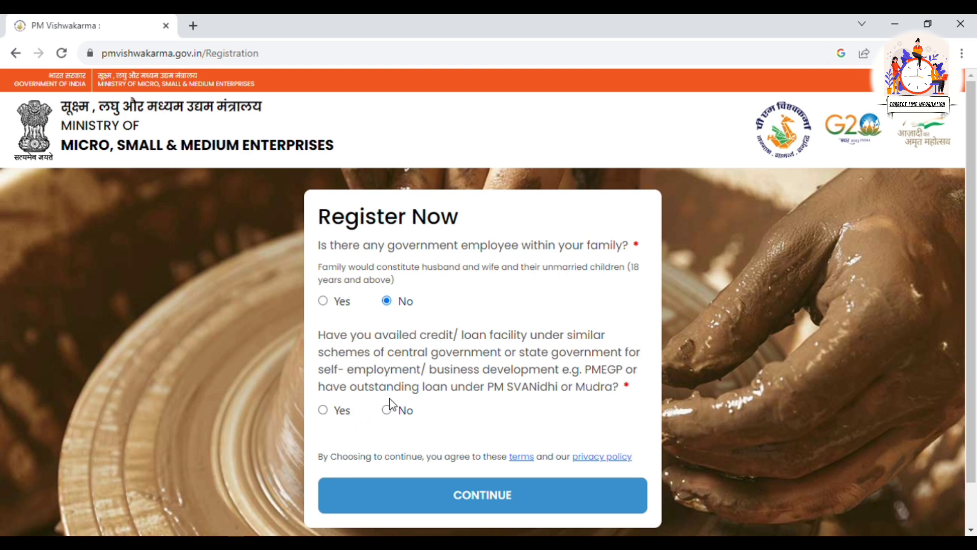
click(400, 410)
click(505, 506)
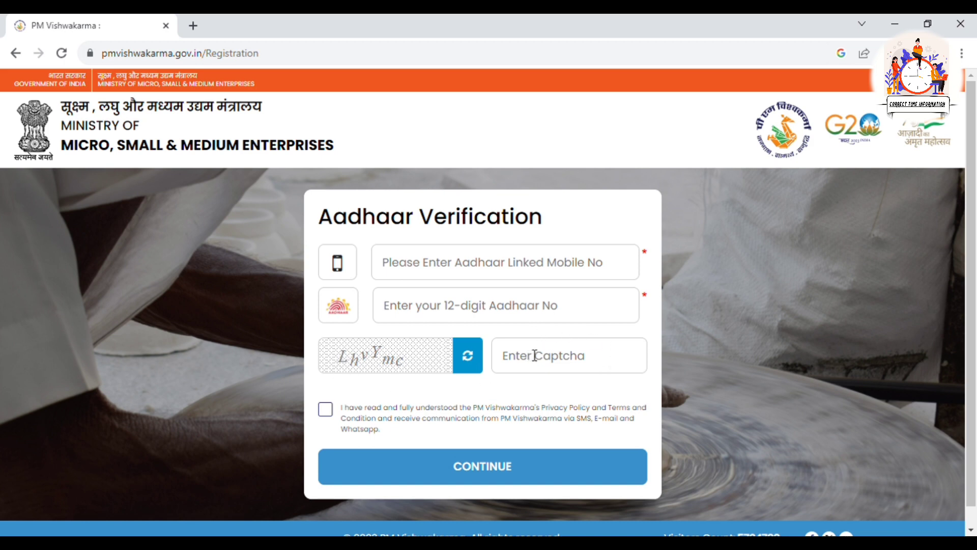
- Complete the Aadhaar verification by accepting the terms, submitting the one-time code and starting the biometric check
click(326, 410)
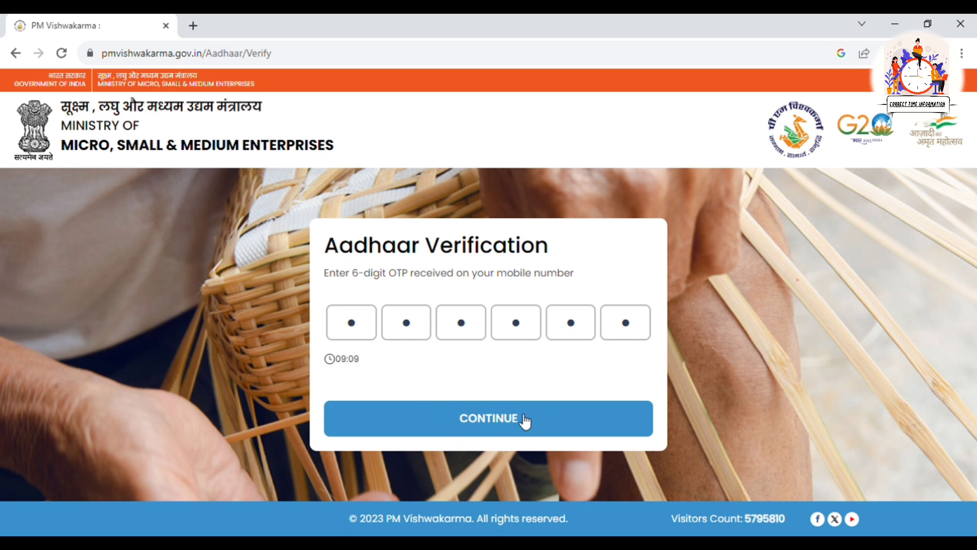
click(489, 424)
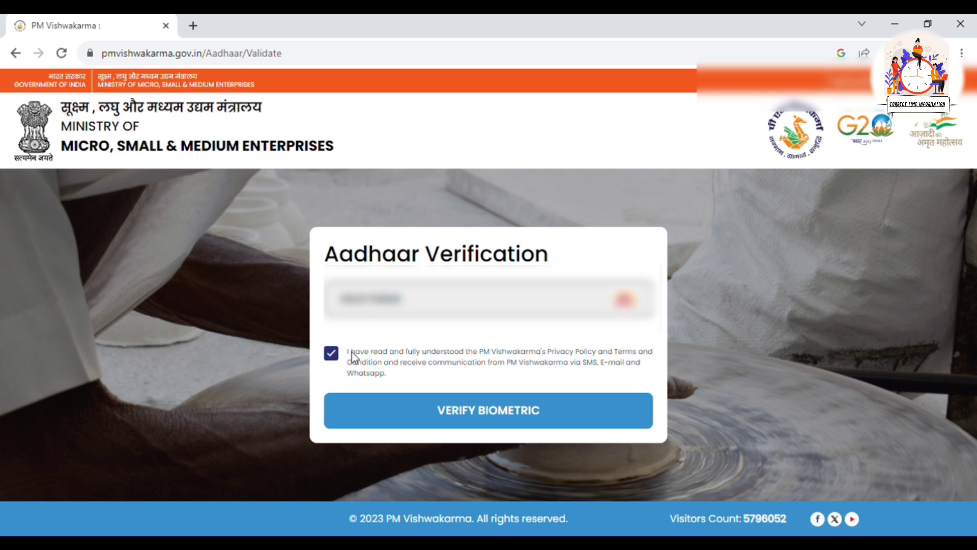
click(397, 414)
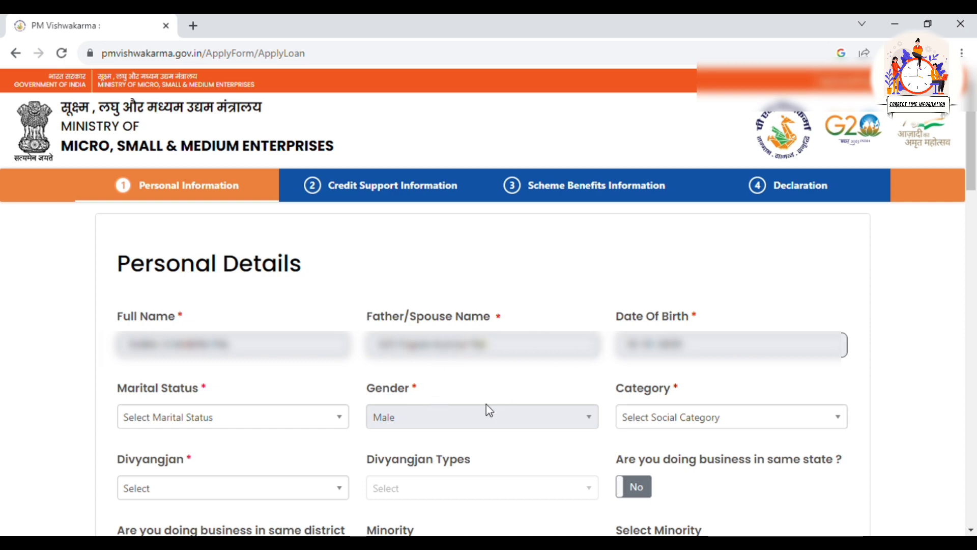
- Set the marital status to Unmarried and choose the applicant's social category in the personal details
scroll(443, 412, down, 1)
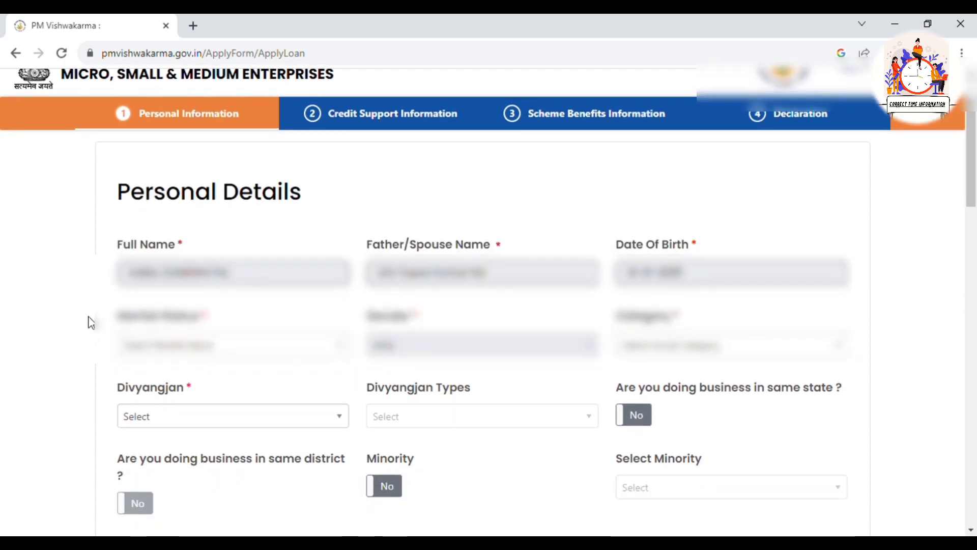
click(185, 346)
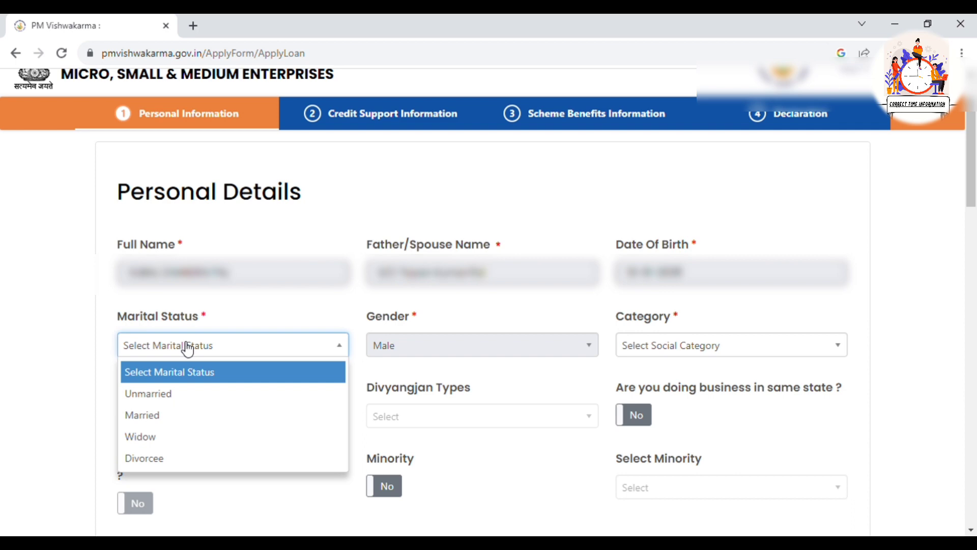
click(181, 393)
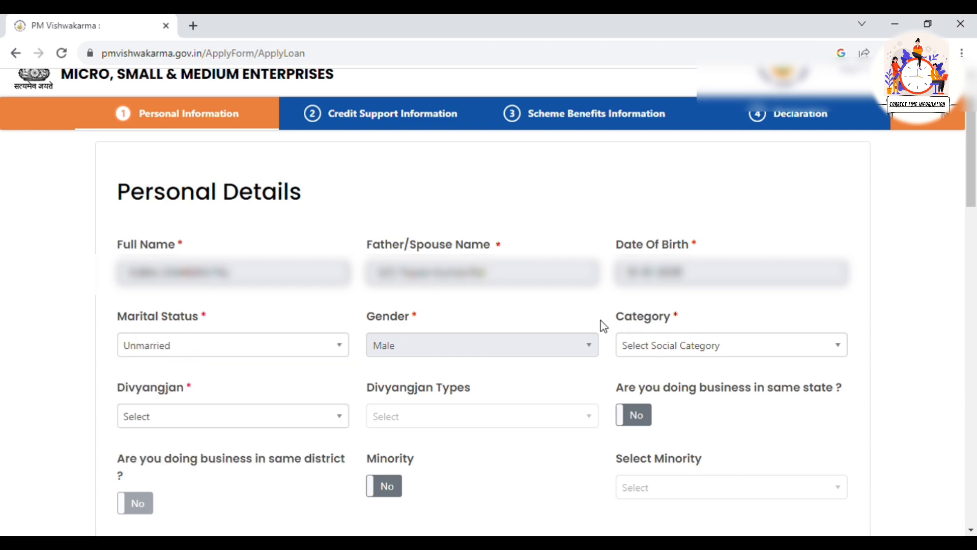
click(682, 345)
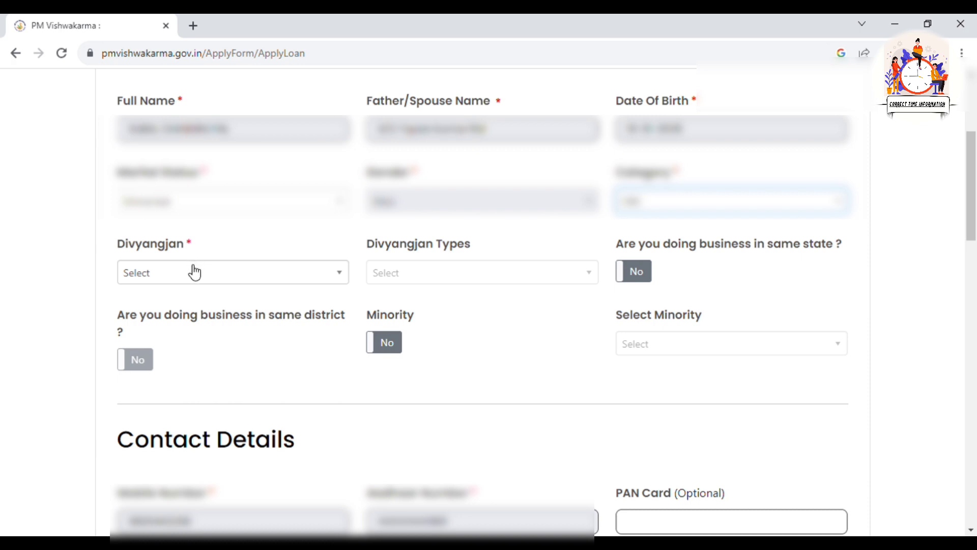
- Set Divyangjan to No and answer Yes to doing business in the same state and the same district
click(194, 272)
click(189, 342)
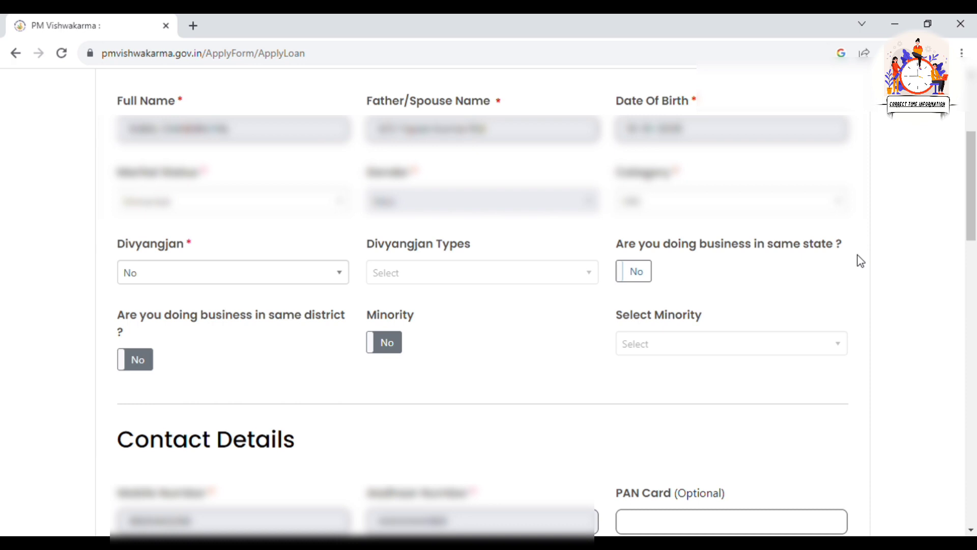
click(642, 276)
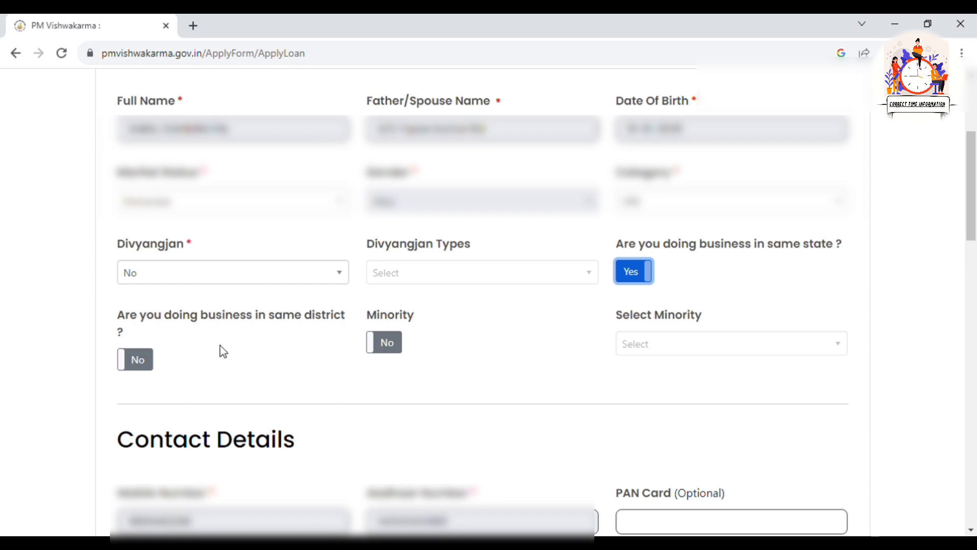
click(137, 359)
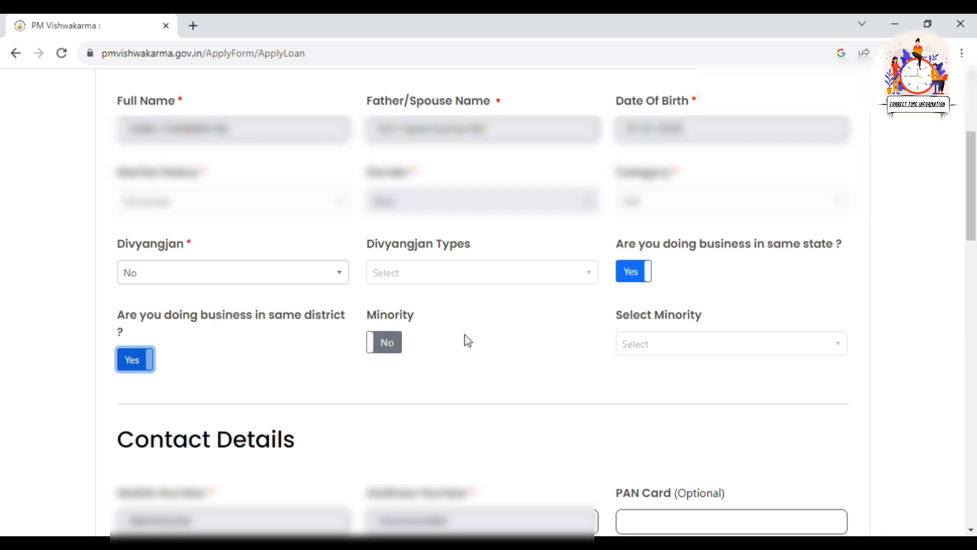
- Look over the contact details, the optional PAN card field, and the family member table with its option to add members
scroll(478, 343, down, 4)
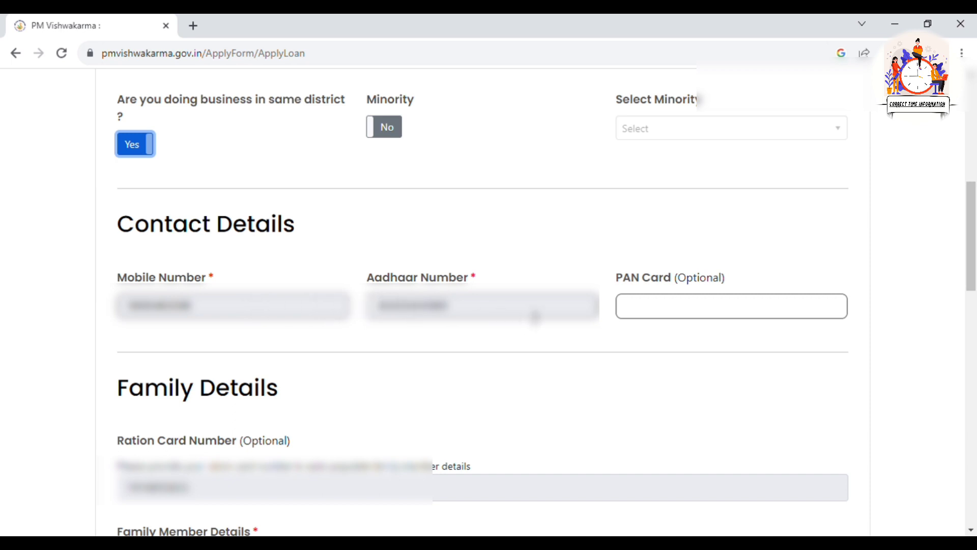
click(626, 289)
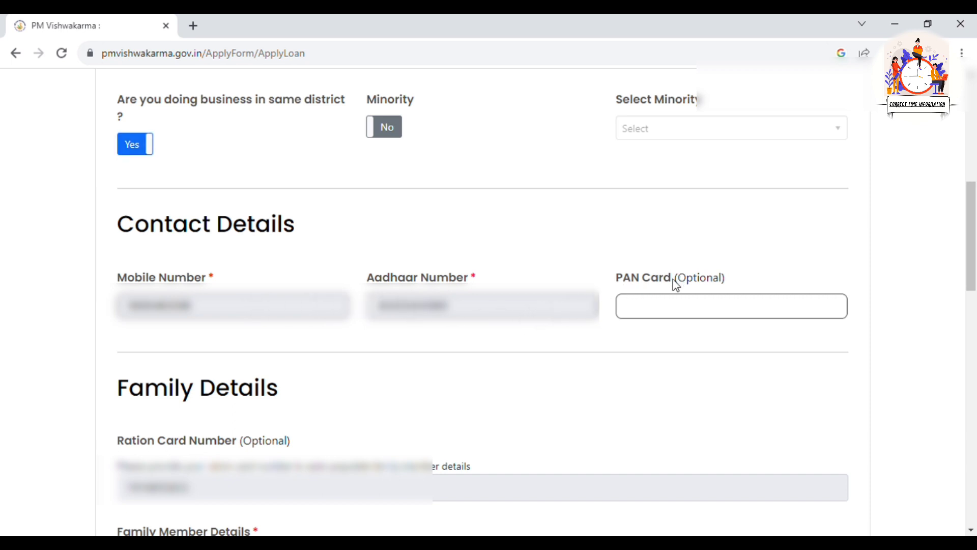
click(693, 313)
scroll(693, 313, down, 5)
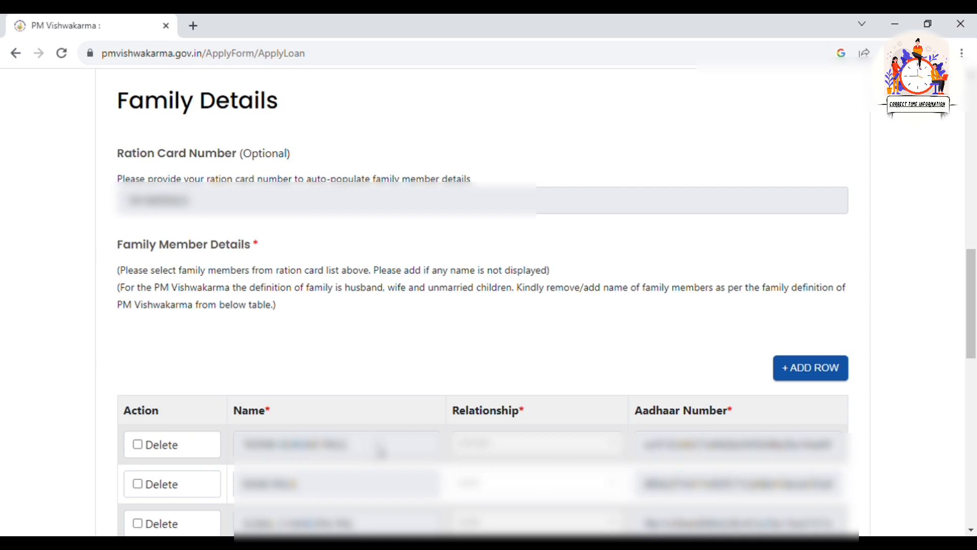
scroll(438, 417, down, 1)
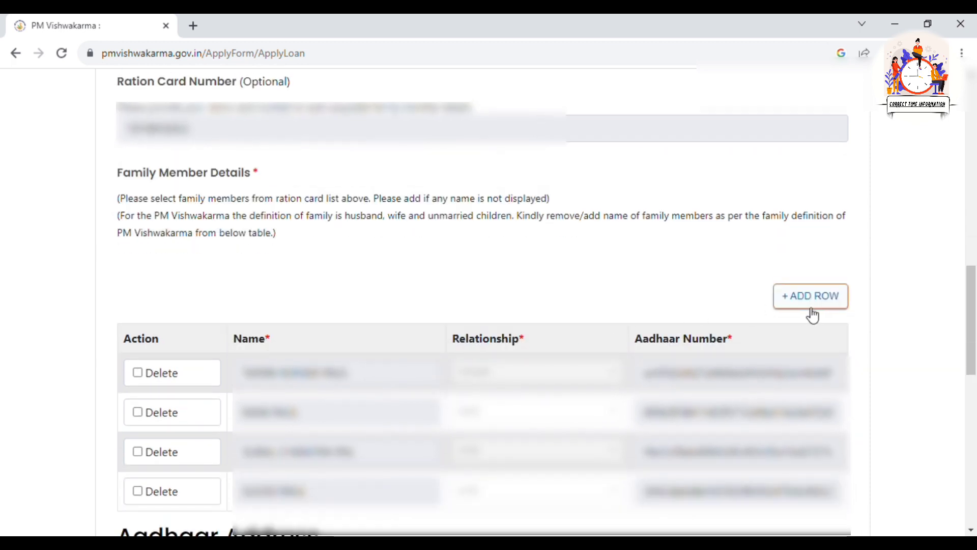
click(794, 305)
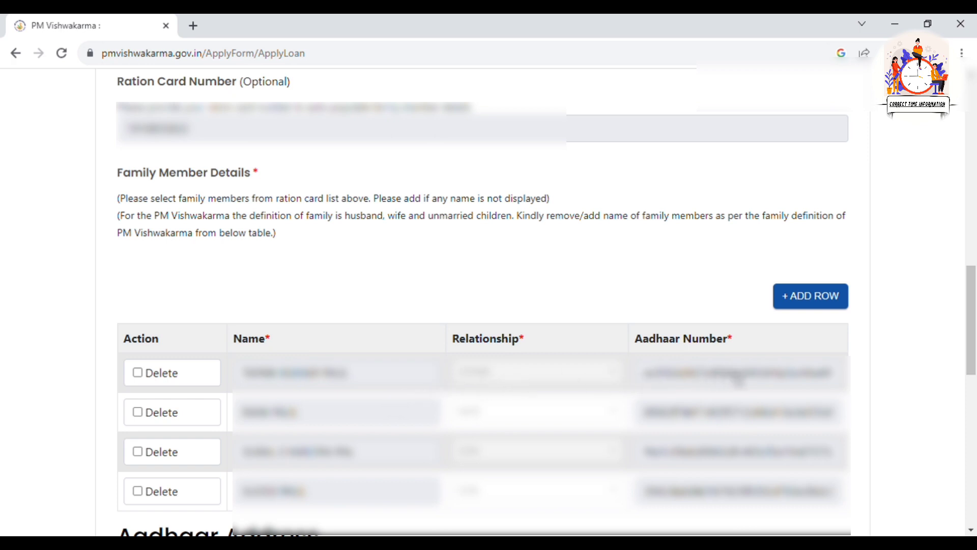
- Set the current address to Same as Aadhaar Address and answer Yes to coming under a Gram Panchayat
scroll(746, 381, down, 7)
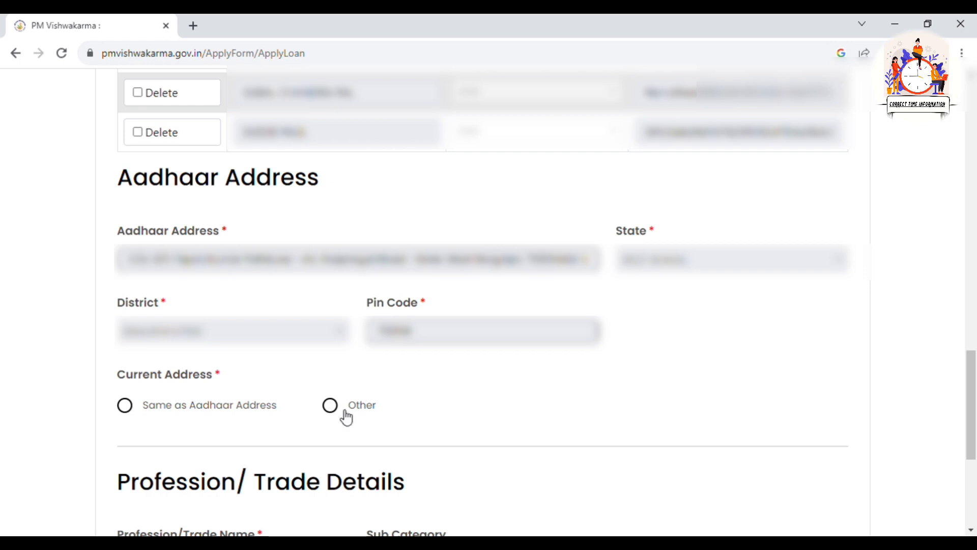
click(209, 406)
scroll(168, 334, down, 3)
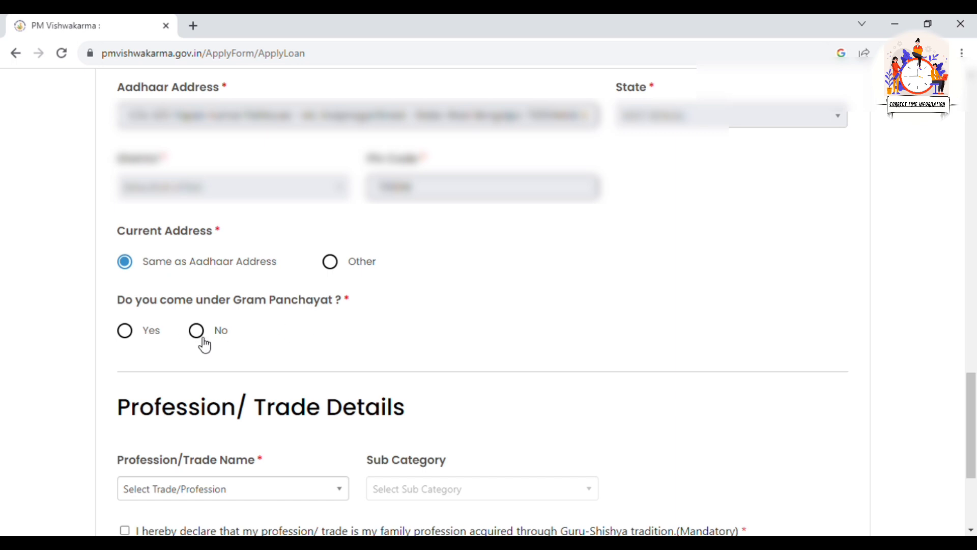
click(134, 338)
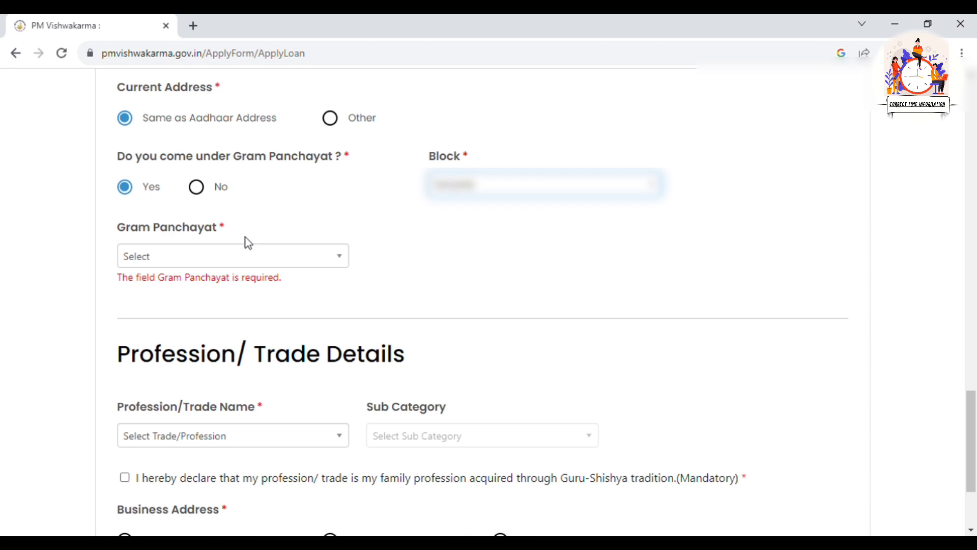
- Proceed from the completed personal information to the Credit Support Information section
scroll(229, 262, down, 3)
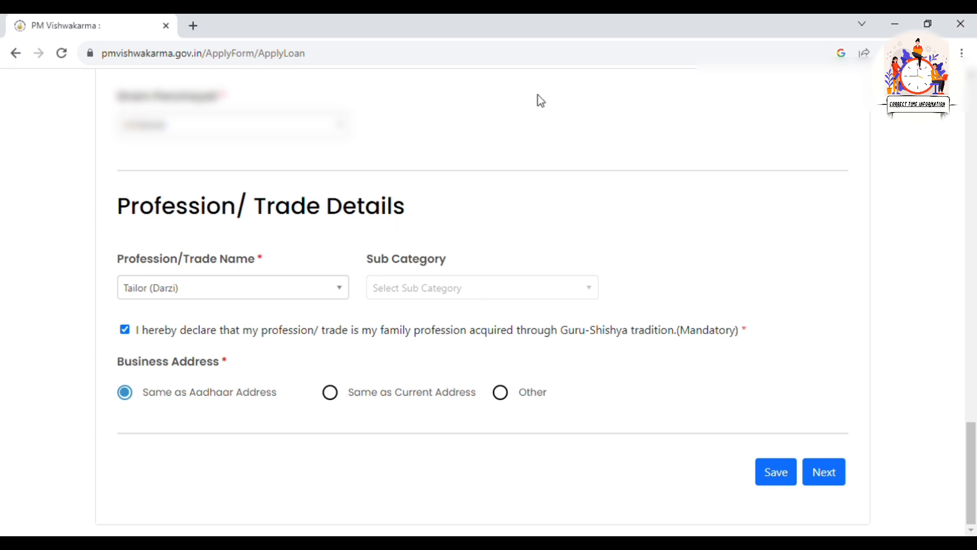
click(833, 480)
click(824, 473)
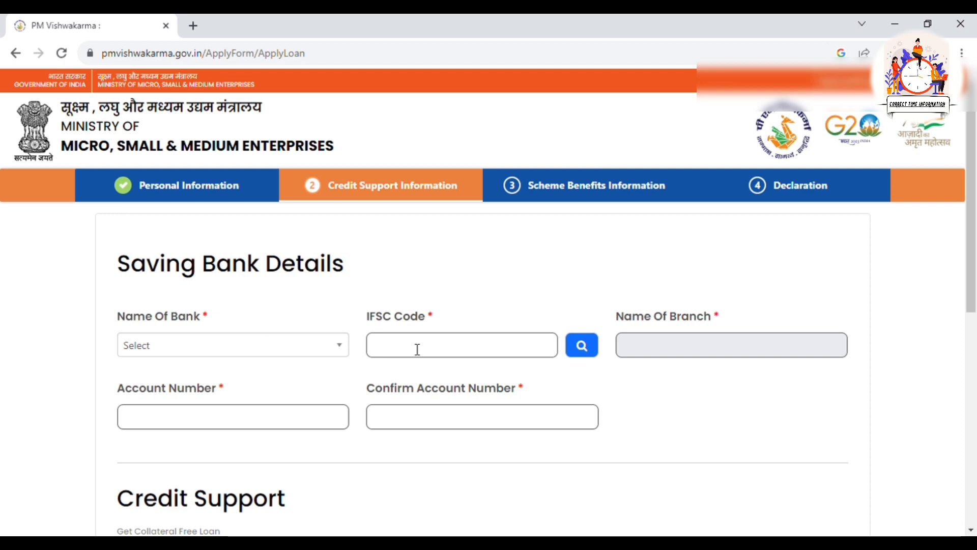
- Answer Yes to wanting credit support for the collateral-free loan
click(579, 345)
scroll(442, 430, down, 8)
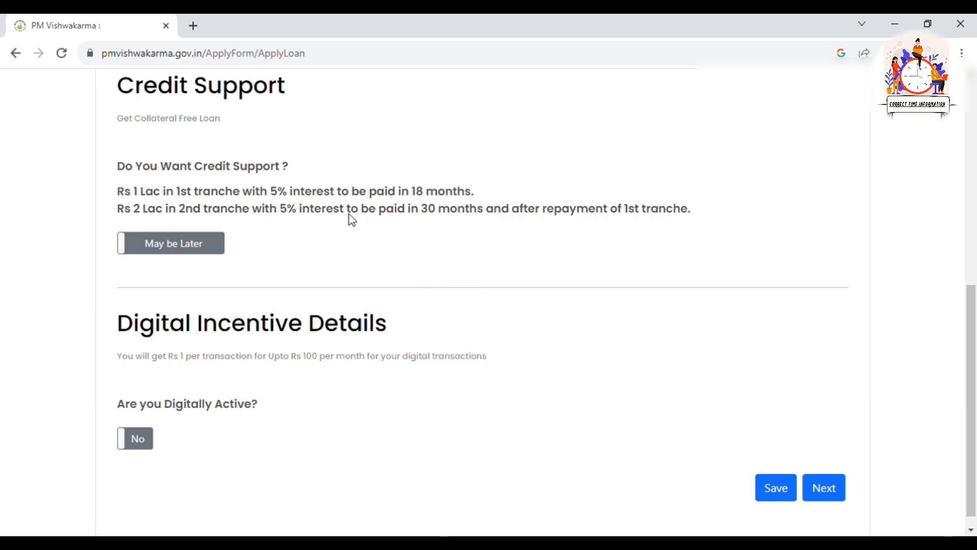
click(184, 252)
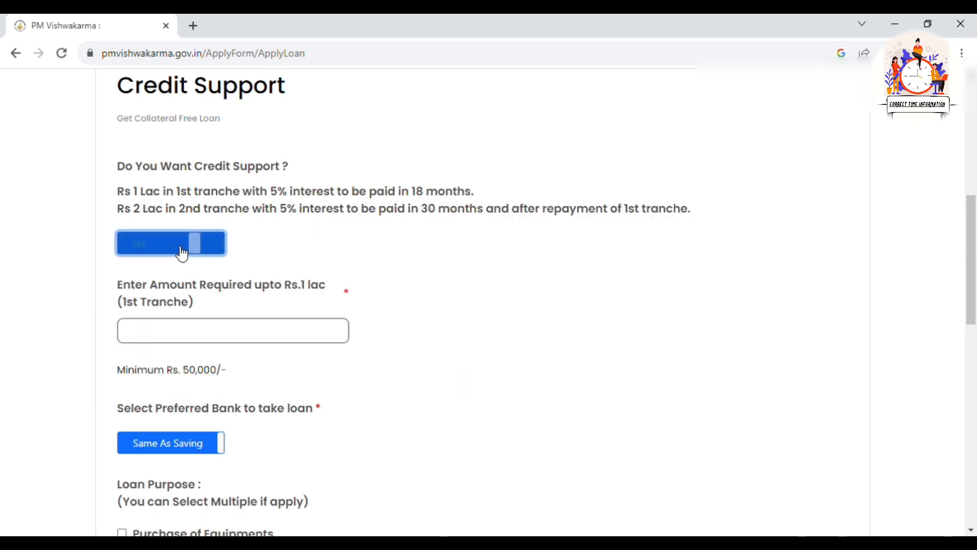
- Try Others as the preferred loan bank to view its bank and branch fields, and restore Same As Saving
scroll(397, 255, down, 1)
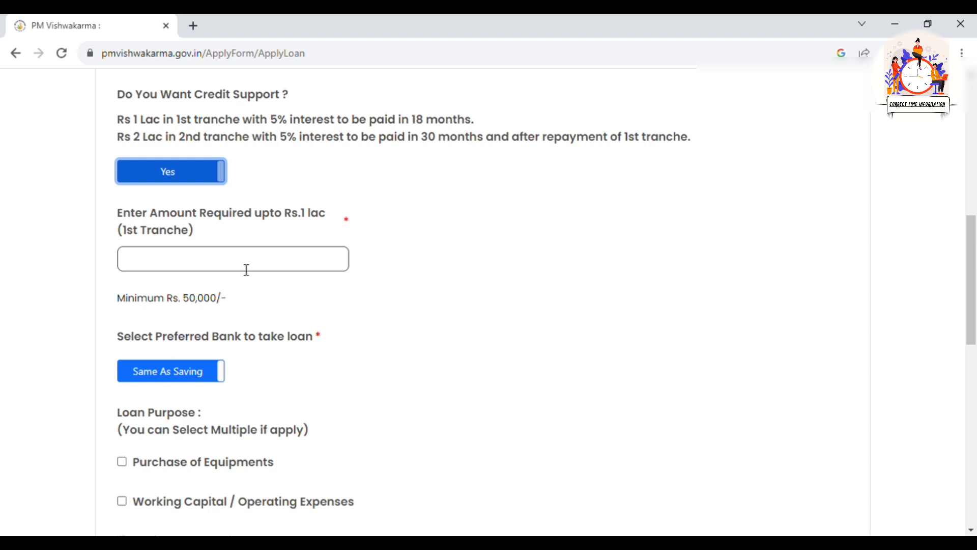
scroll(353, 239, down, 1)
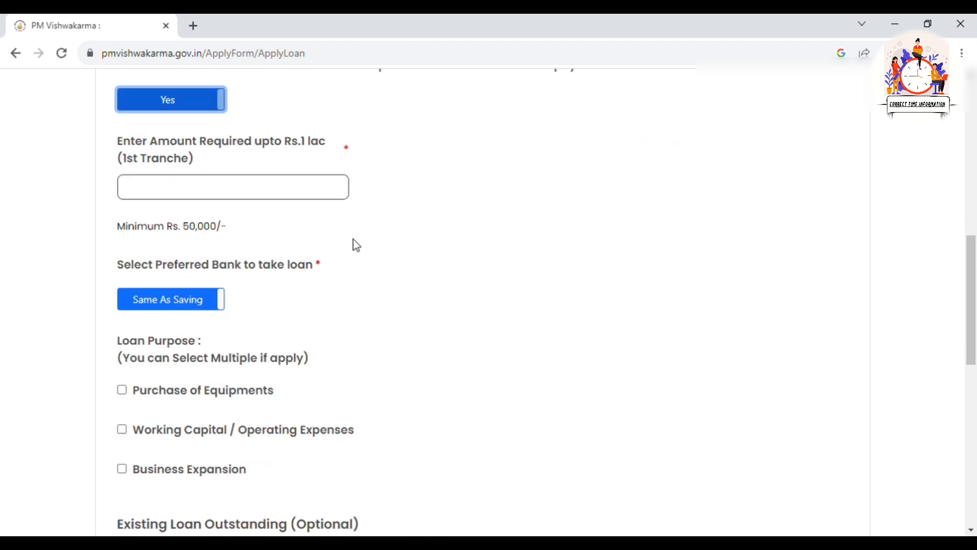
click(197, 308)
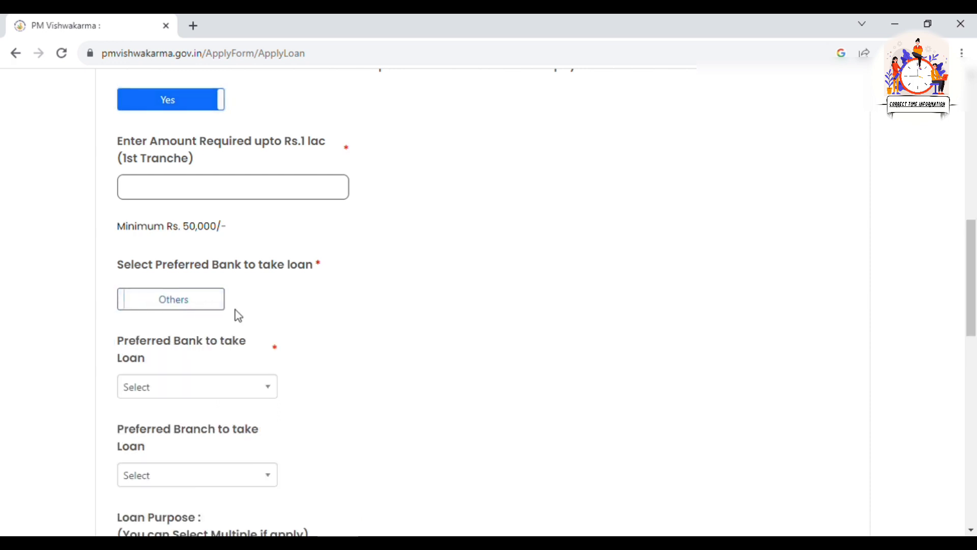
scroll(377, 298, down, 1)
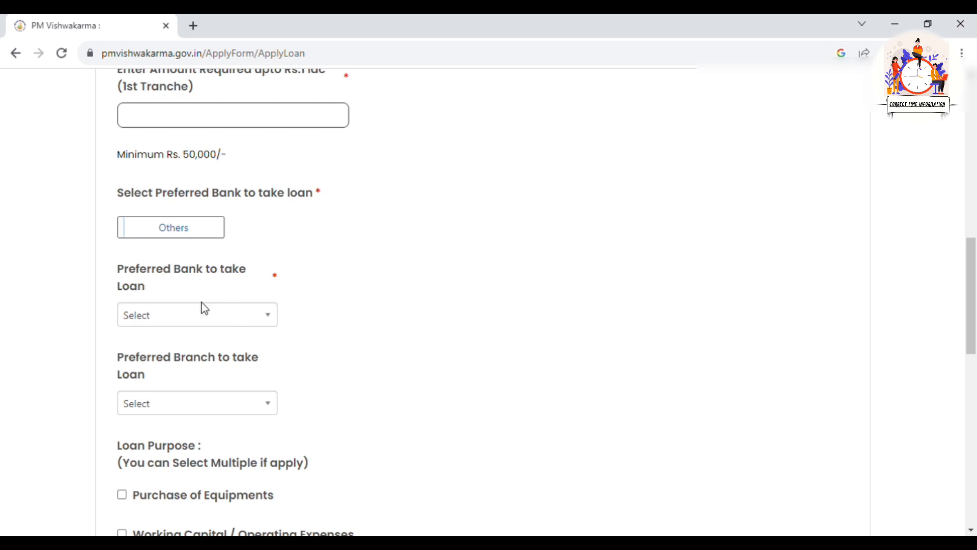
scroll(251, 316, down, 1)
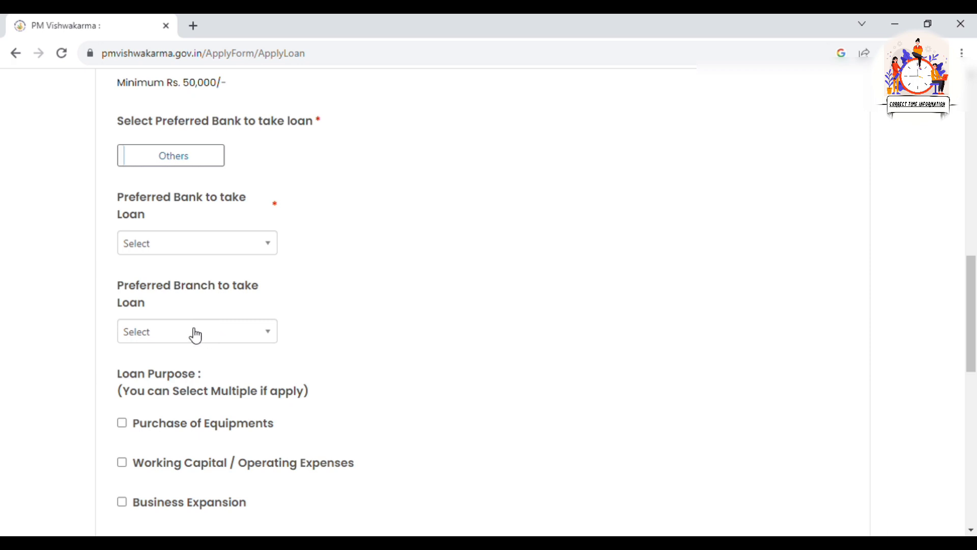
click(171, 155)
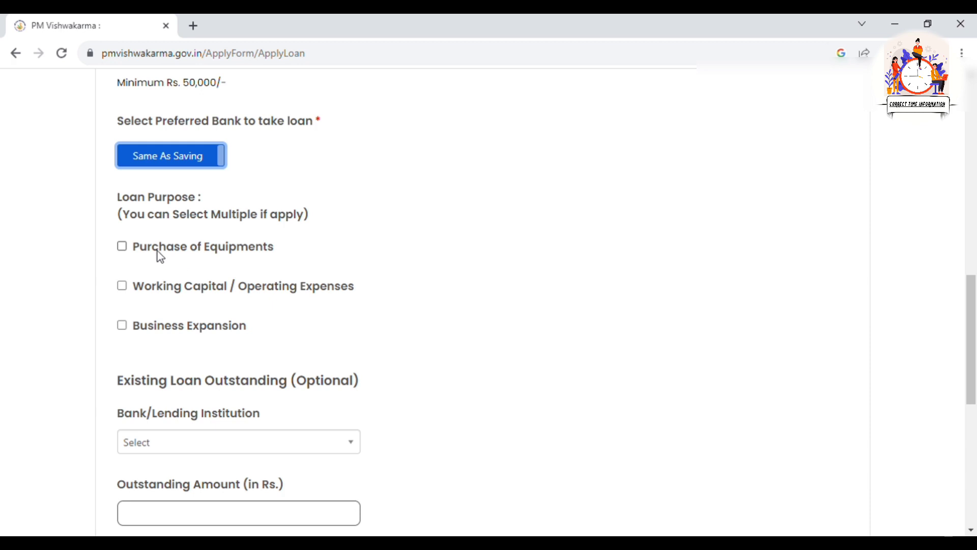
- Review the loan purpose options, the optional existing loan and family income fields, and the digital incentive section
scroll(160, 244, down, 3)
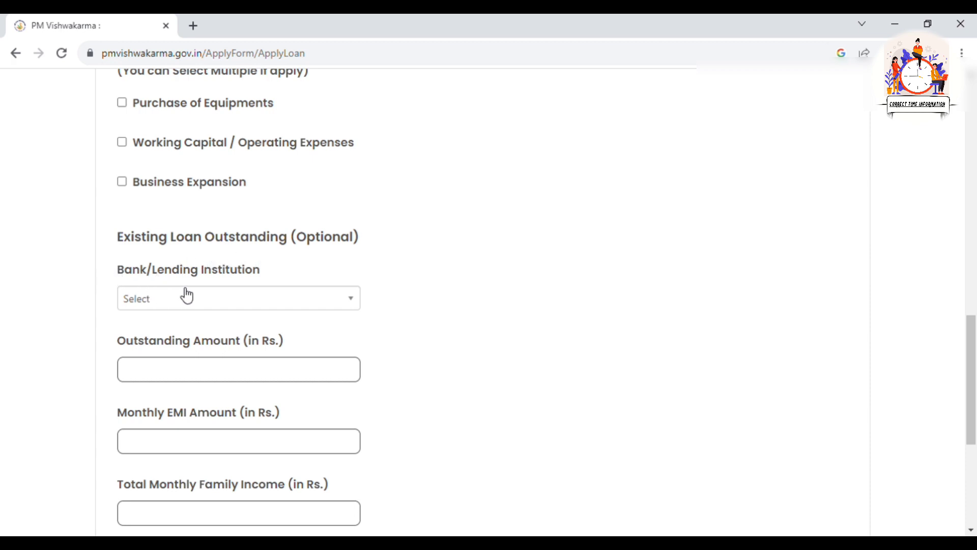
scroll(393, 279, down, 1)
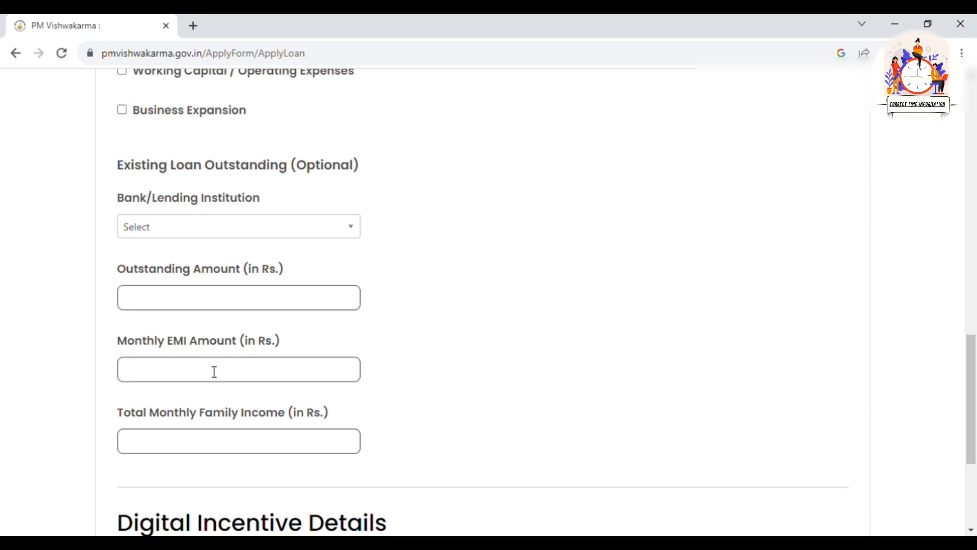
scroll(214, 371, down, 1)
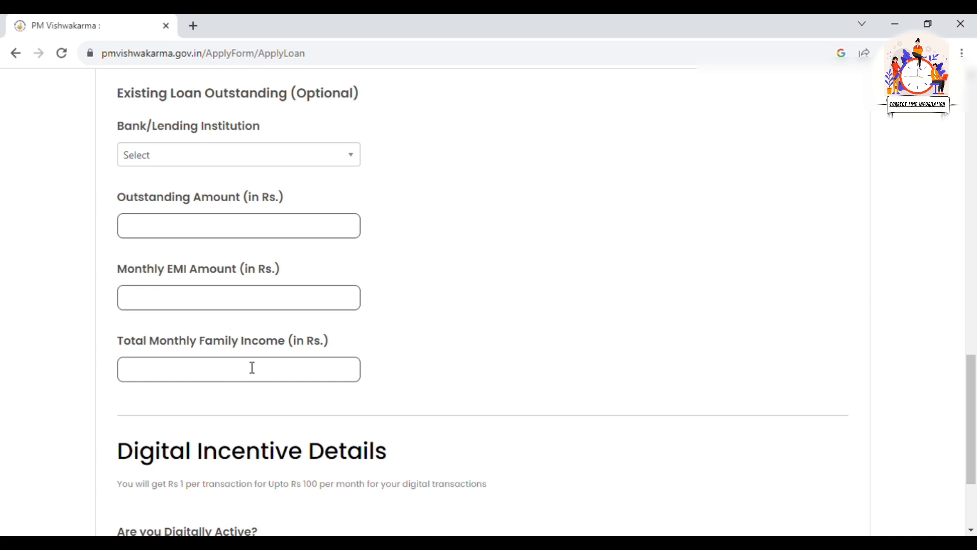
scroll(249, 368, up, 1)
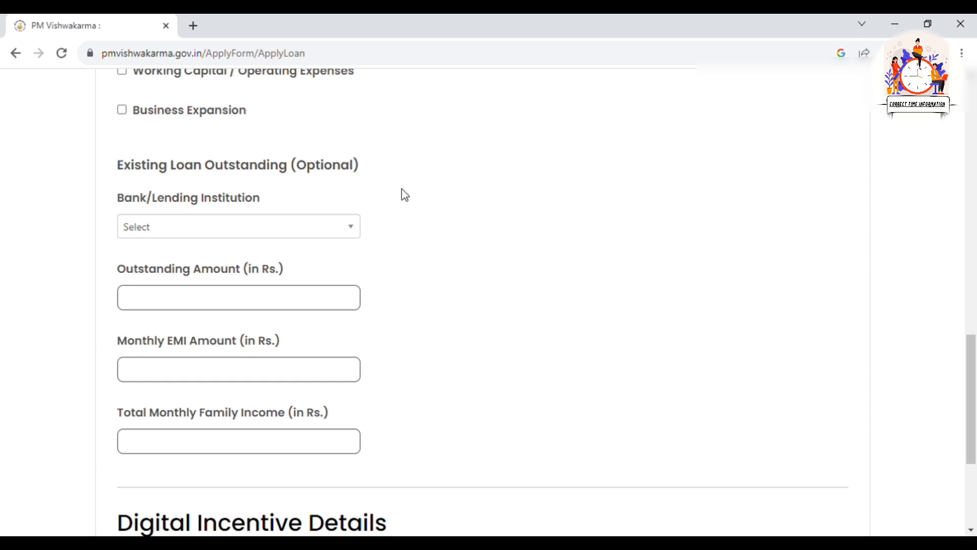
scroll(415, 197, down, 1)
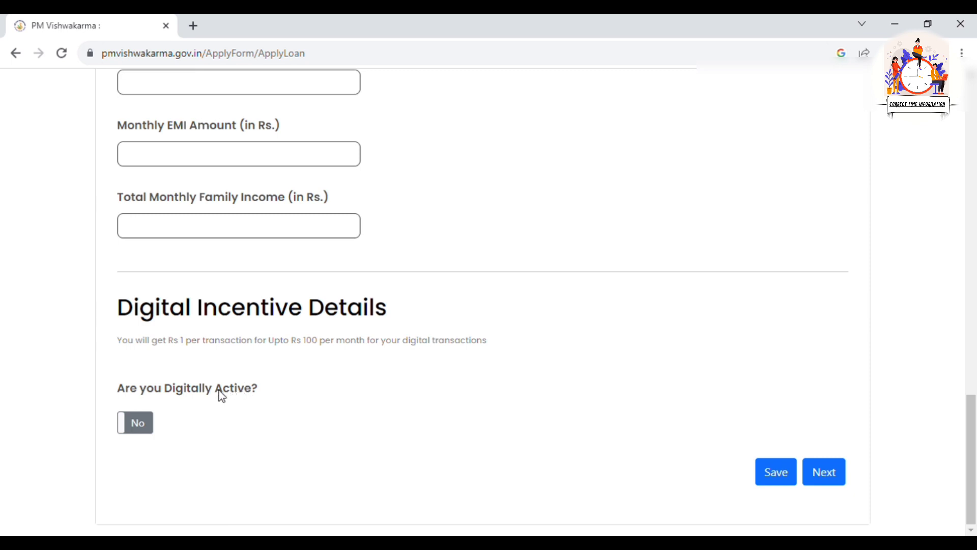
- Try Yes for being digitally active to view the UPI ID and linked mobile number fields, and restore No
click(136, 430)
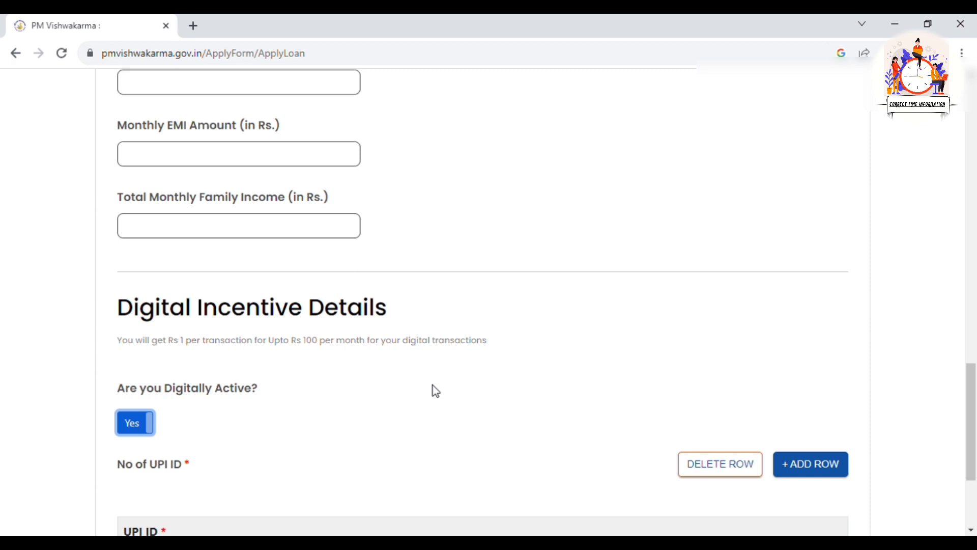
scroll(436, 390, down, 1)
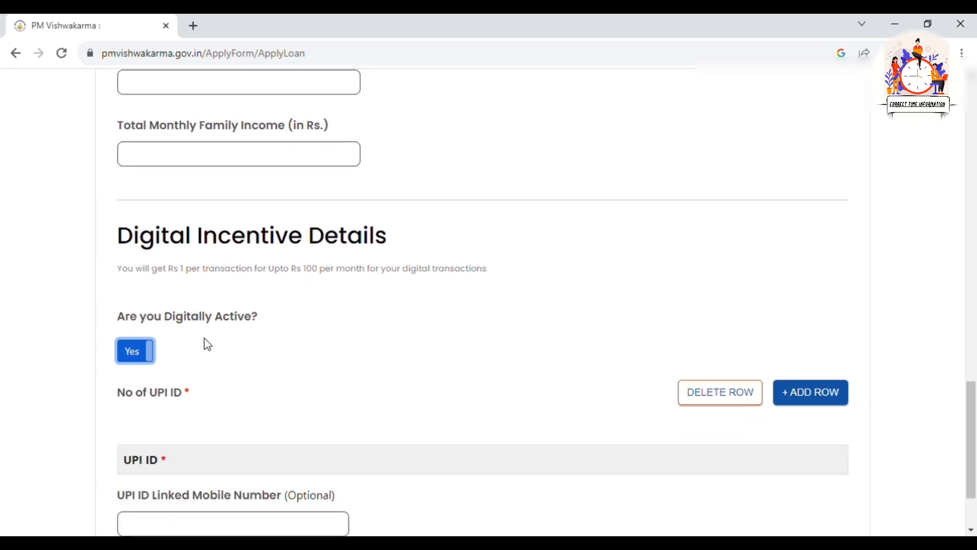
scroll(214, 341, down, 2)
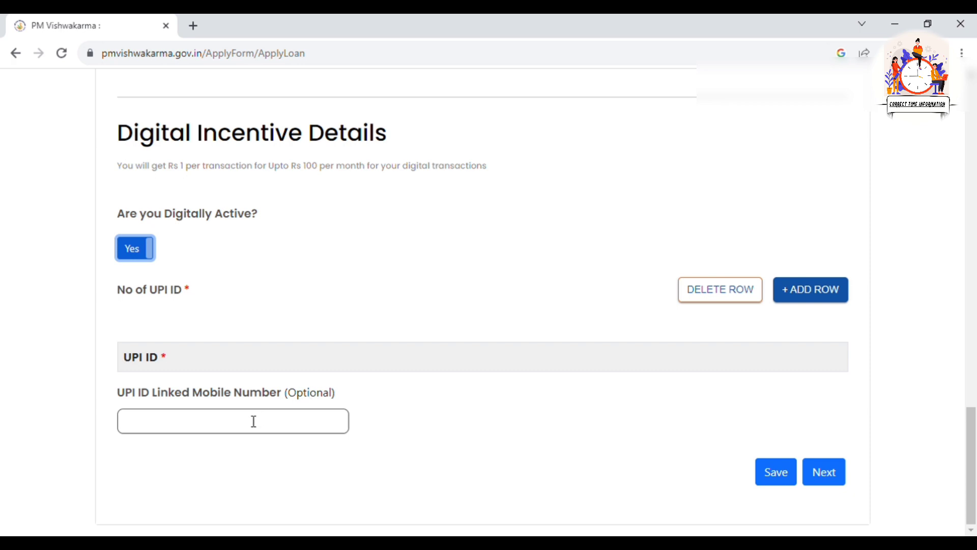
click(144, 248)
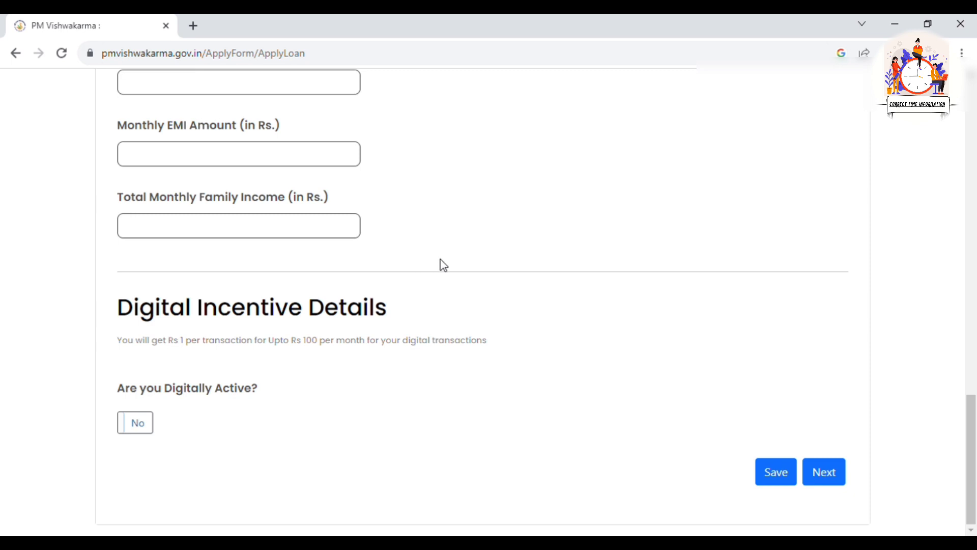
- Proceed to the Scheme Benefits Information section and select all five Marketing Support options, from E-Commerce onboarding to brand building support
click(824, 472)
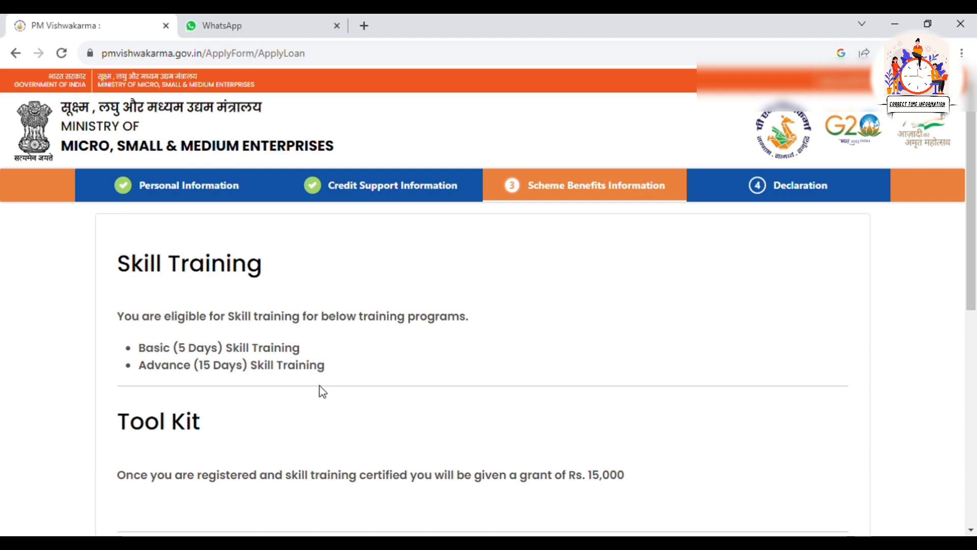
scroll(321, 392, down, 1)
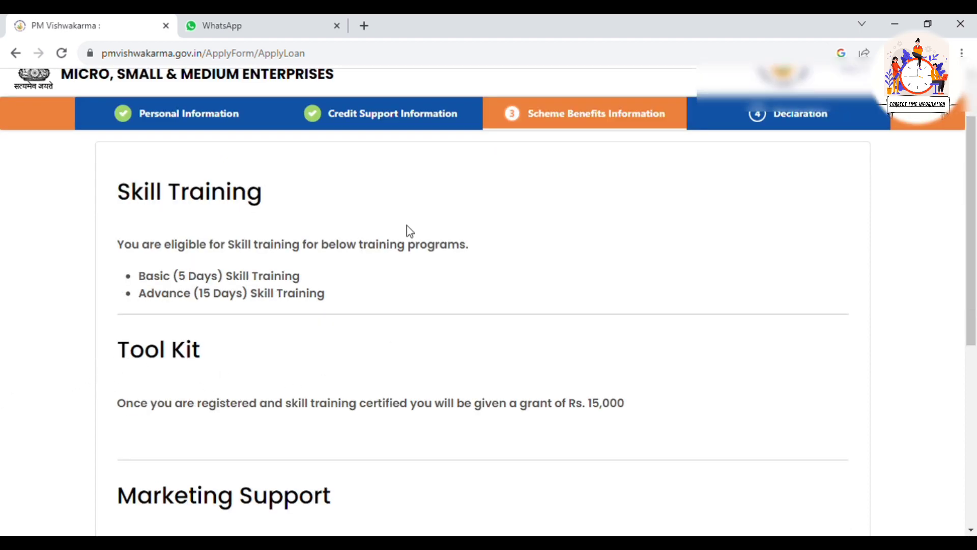
scroll(492, 326, down, 2)
scroll(473, 331, down, 1)
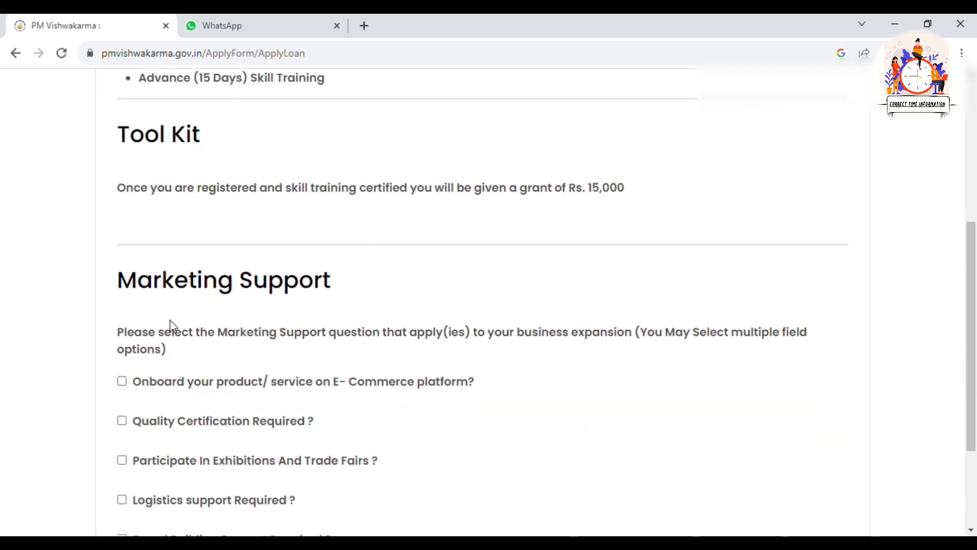
scroll(113, 279, down, 1)
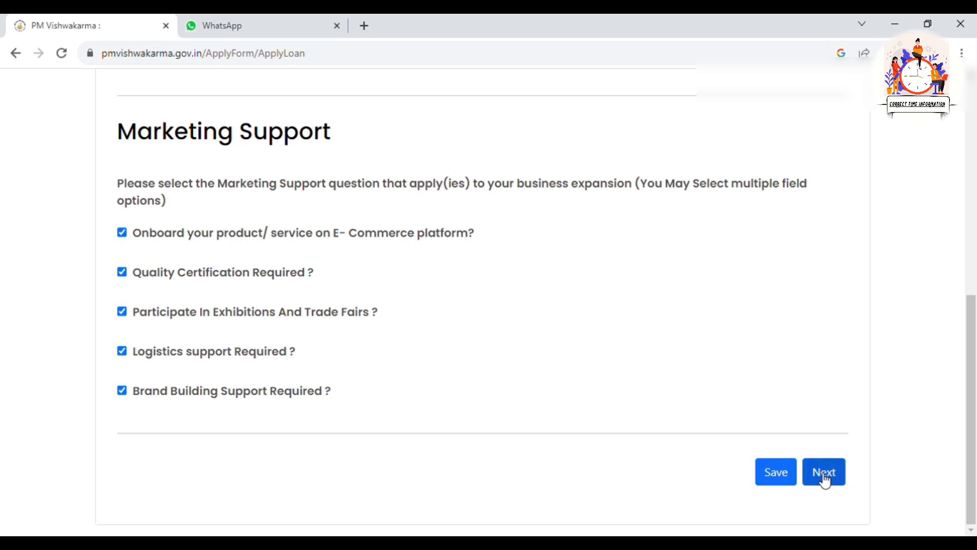
- Agree to the PM Vishwakarma Privacy Policy and Terms and Condition in the Declaration section and submit the application
click(824, 473)
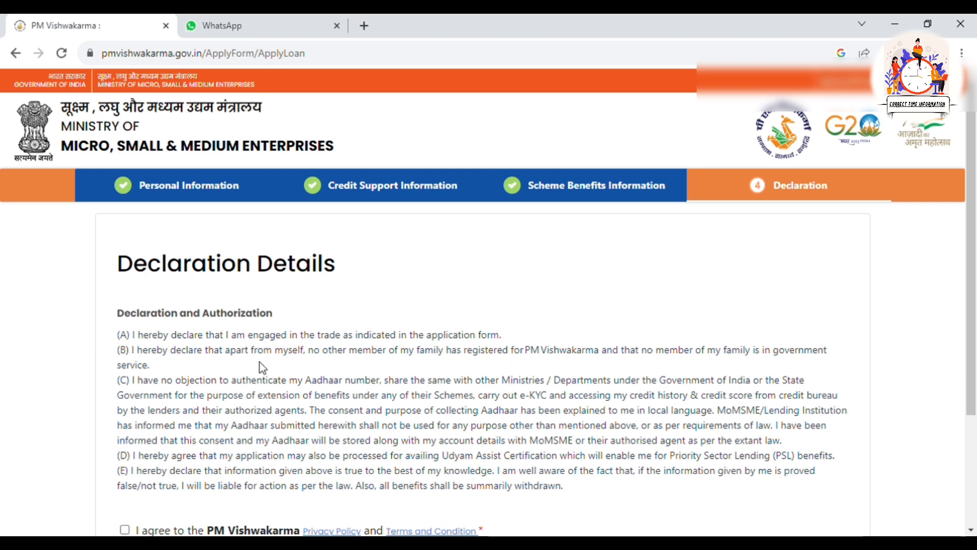
scroll(356, 380, down, 3)
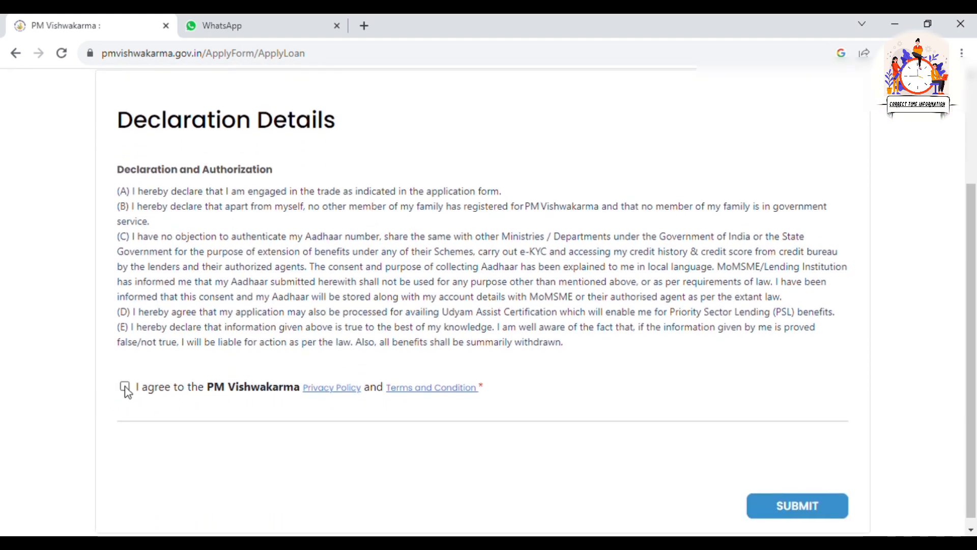
click(125, 386)
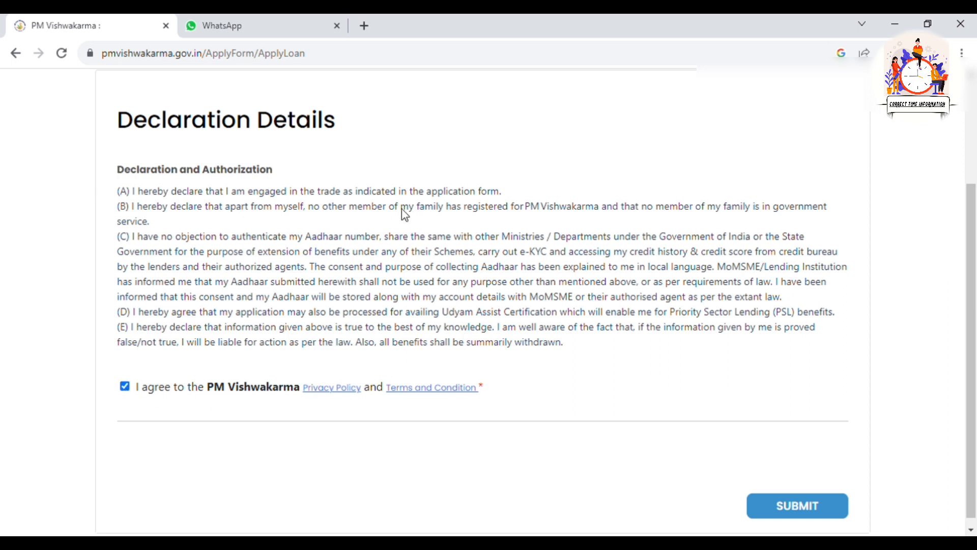
scroll(690, 313, down, 1)
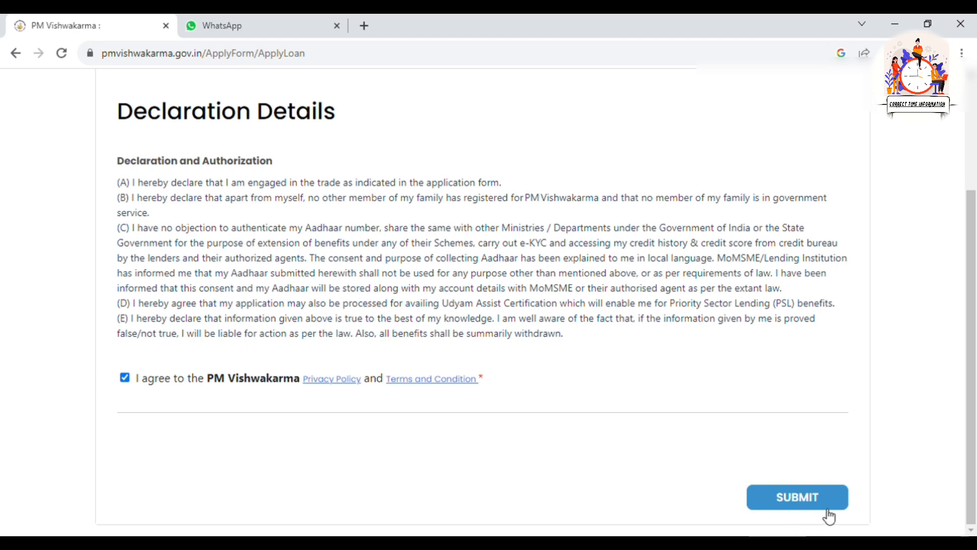
click(791, 509)
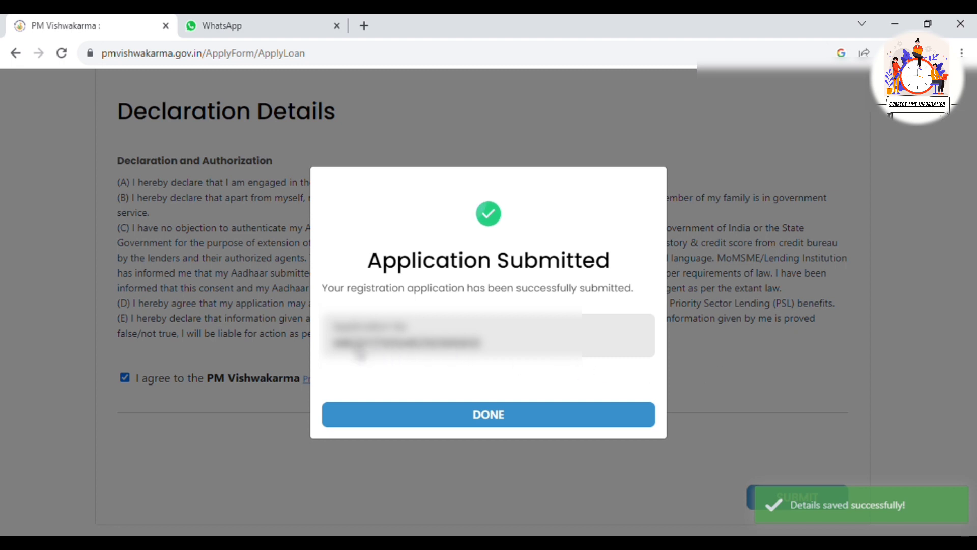
click(492, 414)
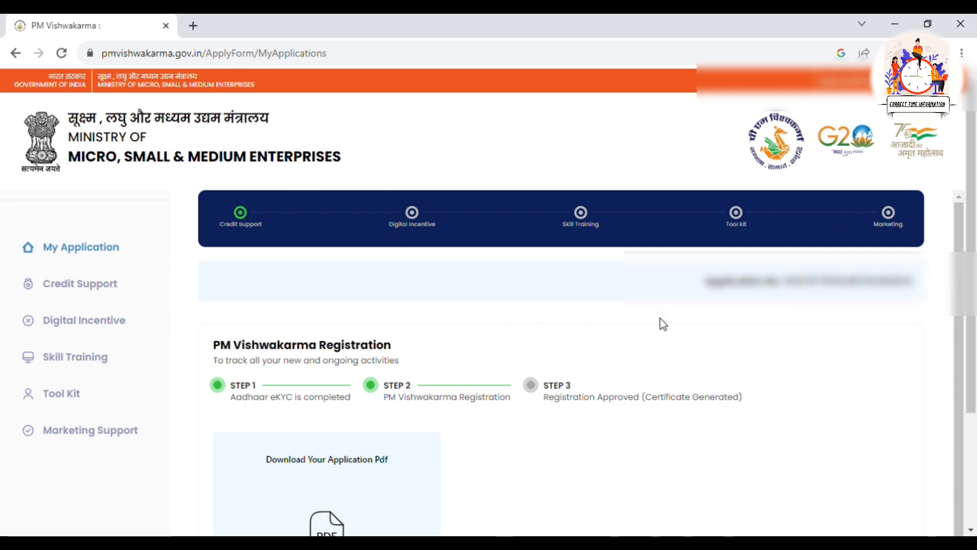
- Download the application PDF from the PM Vishwakarma Registration overview
scroll(699, 322, down, 1)
scroll(699, 321, down, 3)
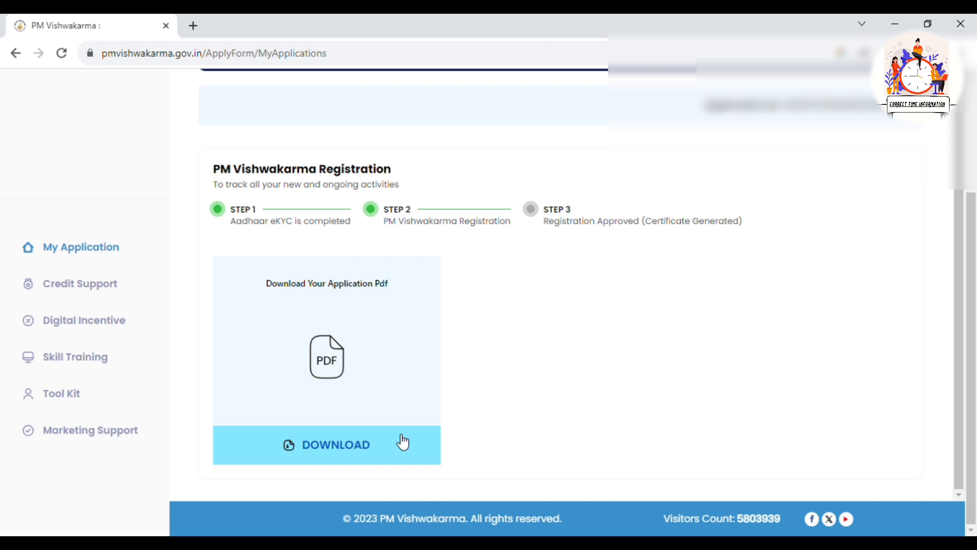
click(328, 448)
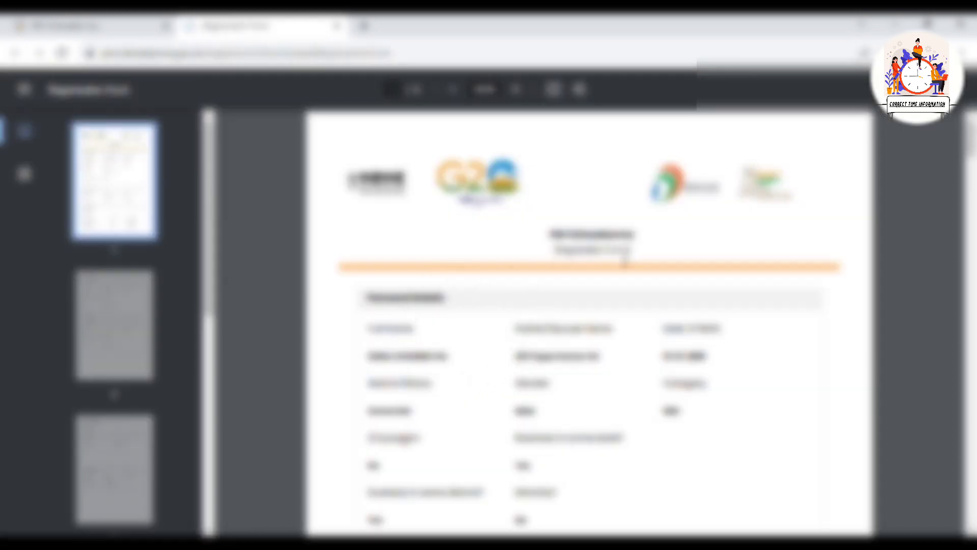
- Look through the registration form PDF, examining the personal, contact, family and address details
scroll(625, 262, down, 3)
scroll(195, 357, down, 3)
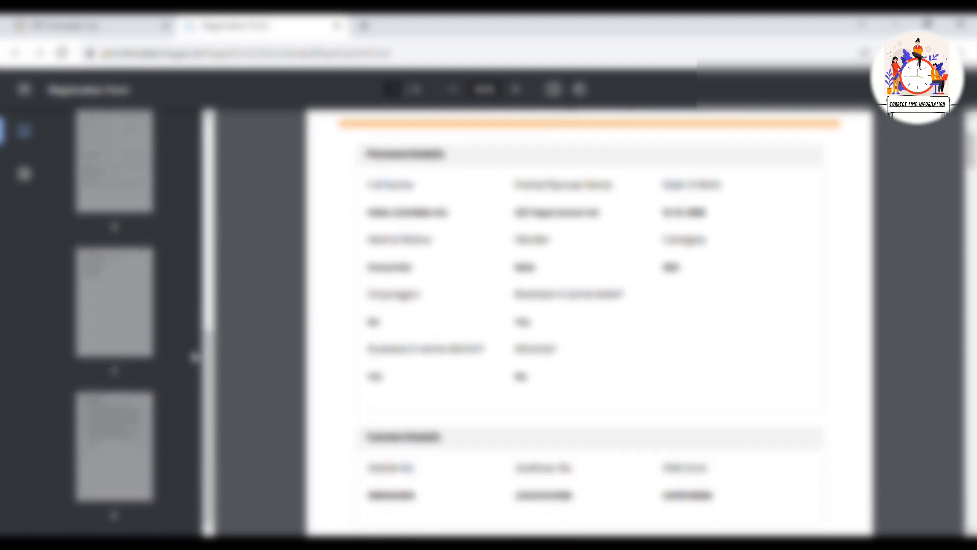
scroll(645, 332, down, 3)
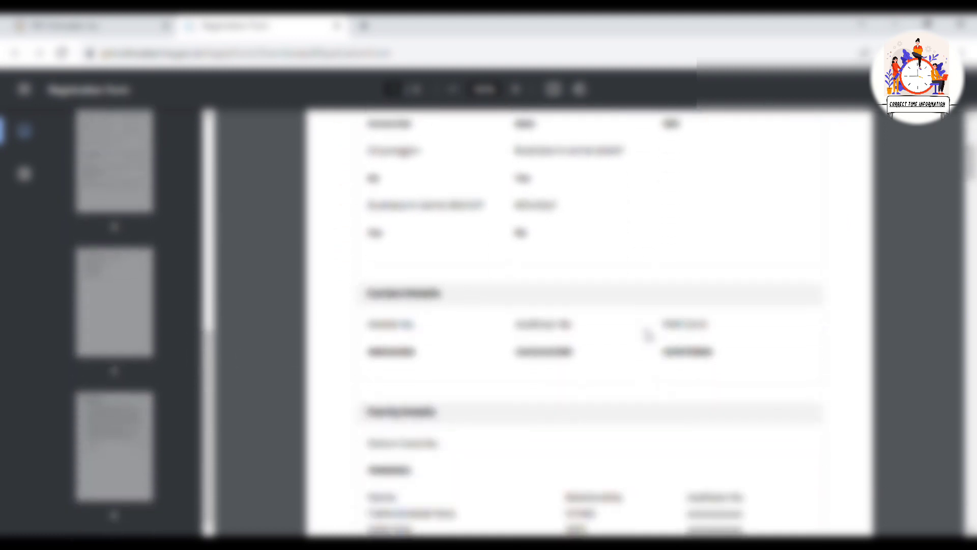
scroll(648, 333, down, 5)
scroll(646, 333, down, 5)
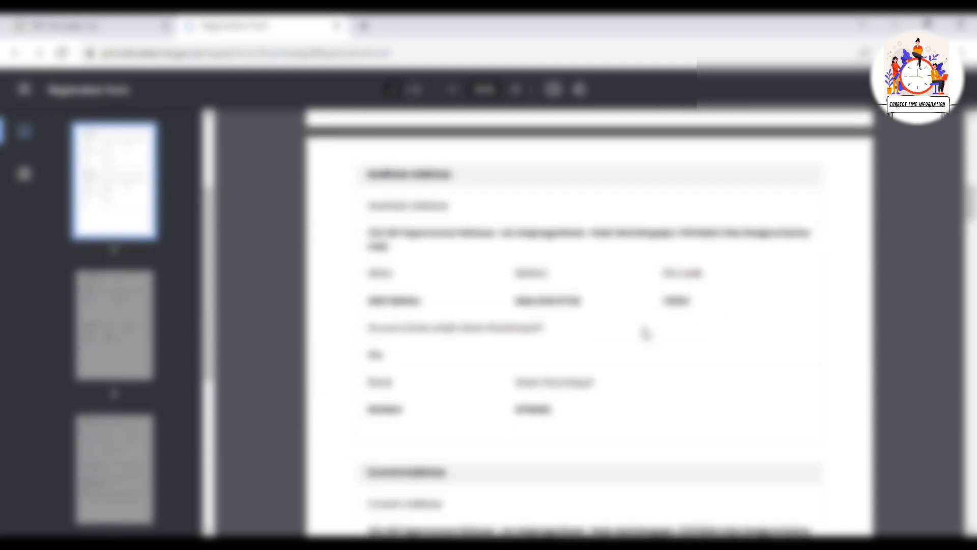
scroll(645, 333, down, 3)
scroll(645, 333, down, 5)
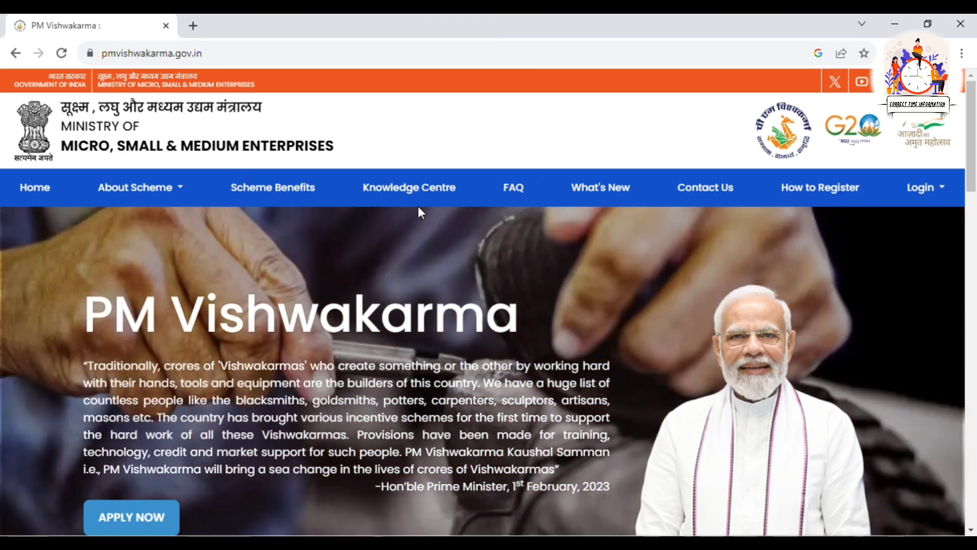
- Log in as Applicant/Beneficiary with the registered mobile number, captcha and one-time password to view the registration status
click(931, 194)
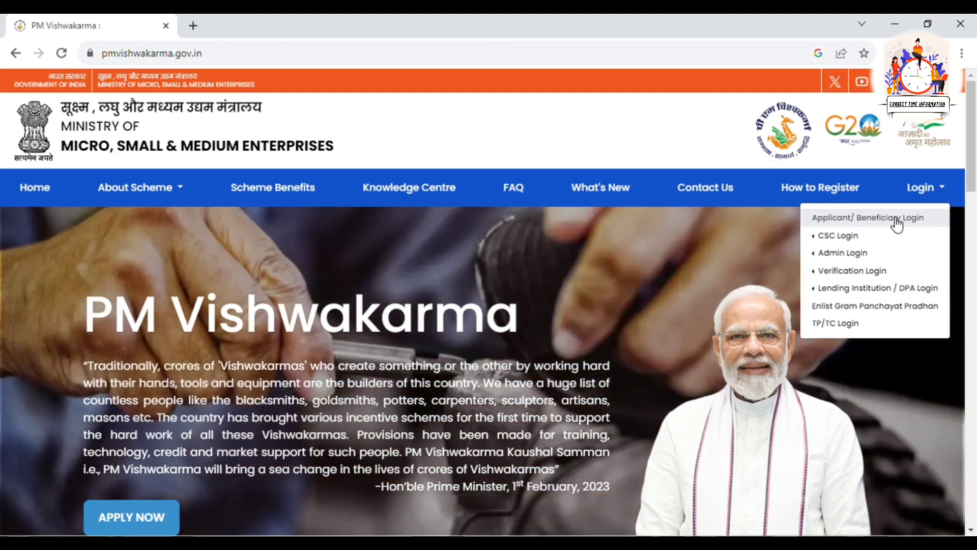
click(897, 224)
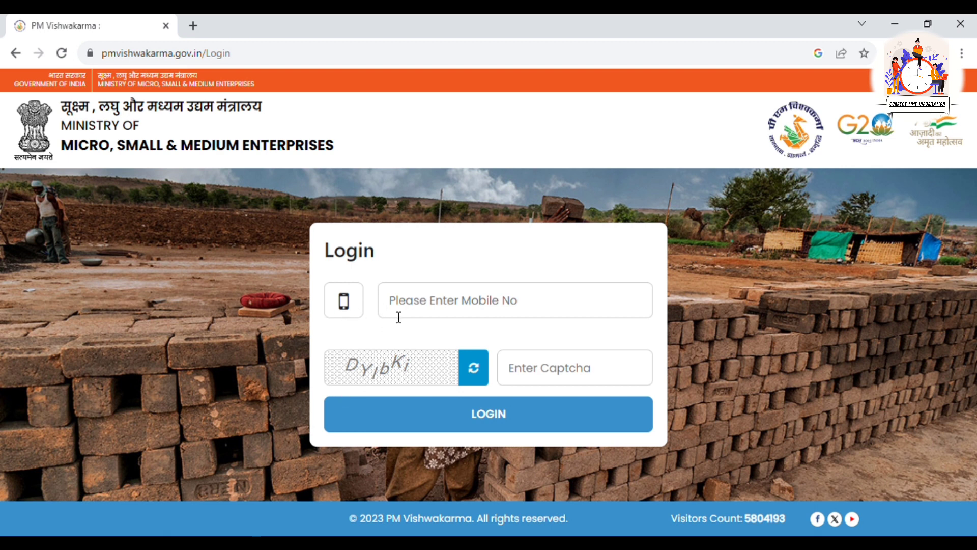
click(491, 311)
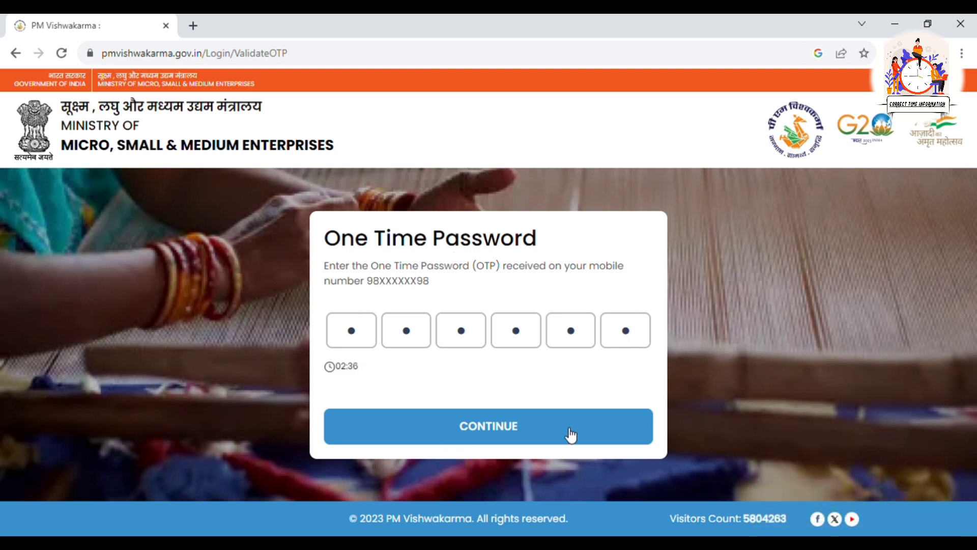
click(508, 432)
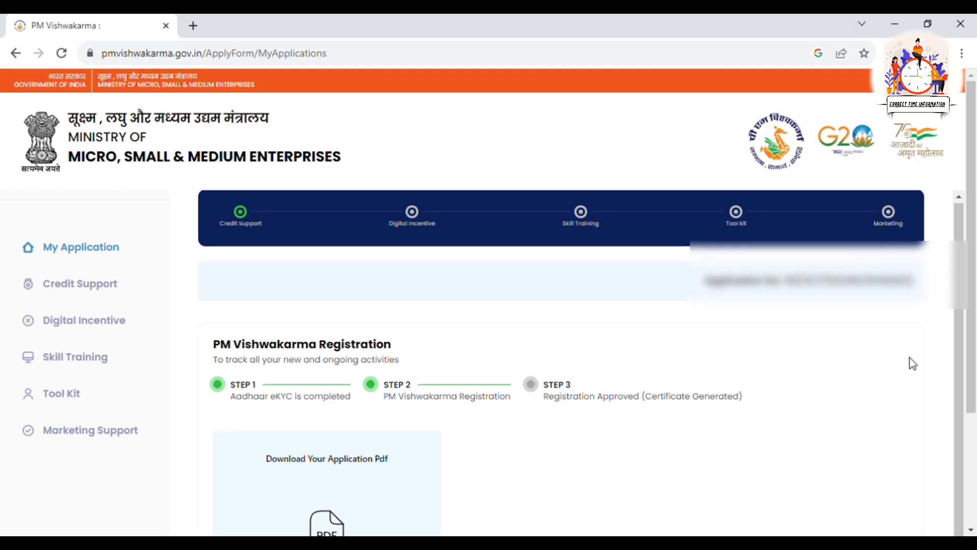
scroll(904, 369, down, 1)
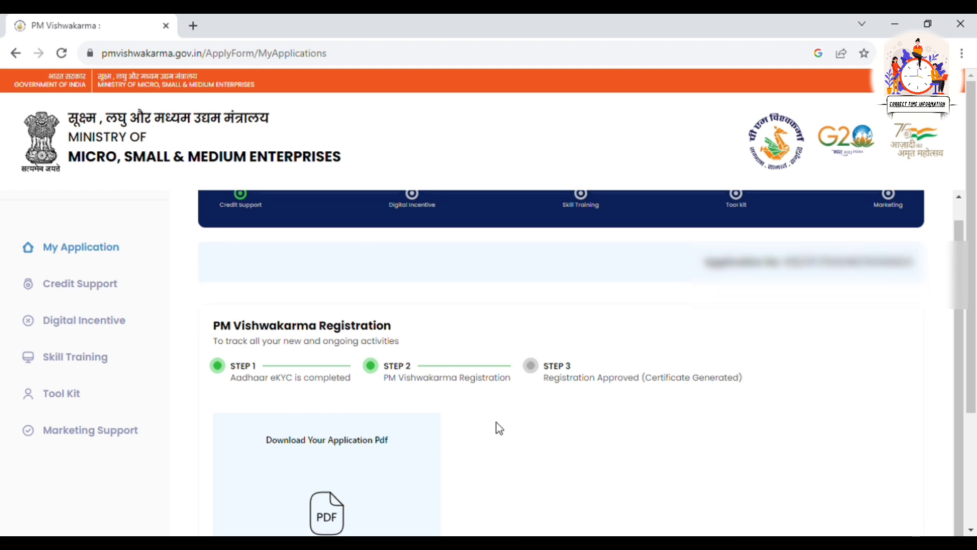